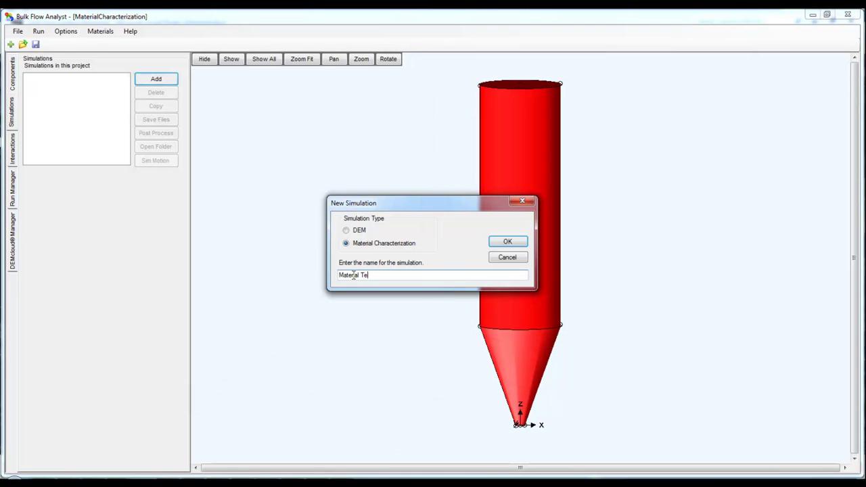
- Create the Material Test simulation with static repose 35°, dynamic repose 41°, sliding wall friction 22°
{"action": "type", "text": "st"}
{"action": "left_click", "coordinate": [499, 242]}
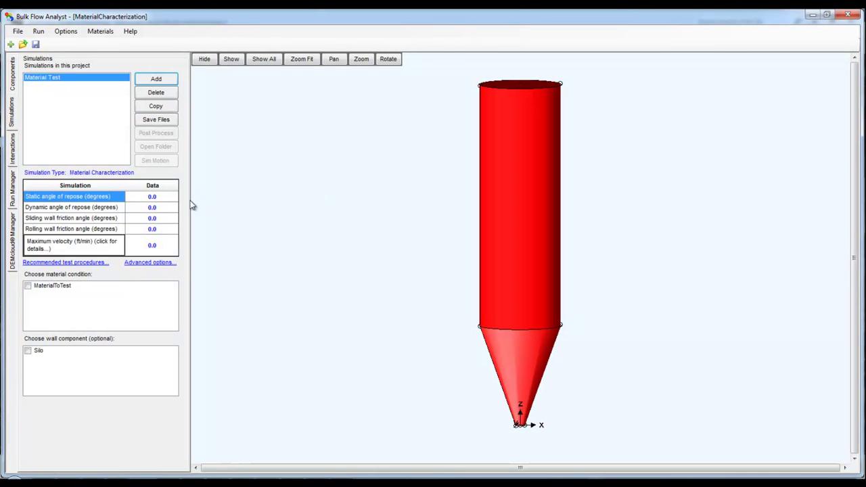
{"action": "left_click", "coordinate": [155, 196]}
{"action": "type", "text": "36"}
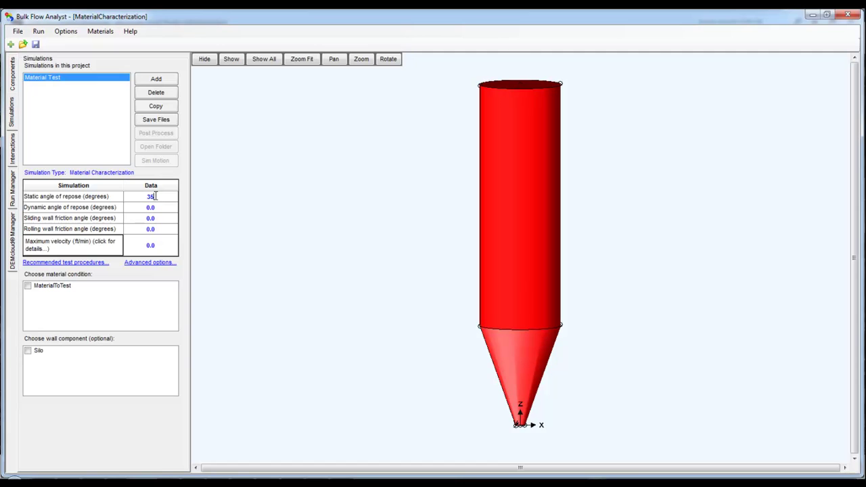
{"action": "left_click", "coordinate": [164, 208]}
{"action": "type", "text": "41"}
{"action": "left_click", "coordinate": [148, 222]}
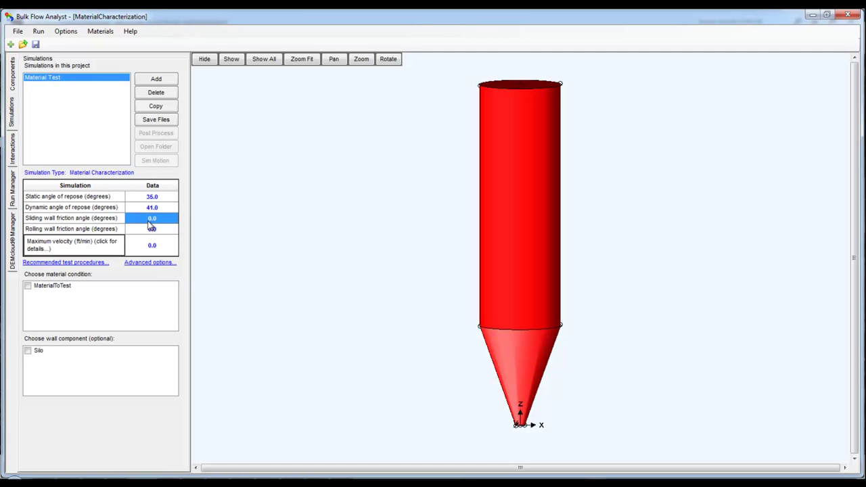
{"action": "type", "text": "22"}
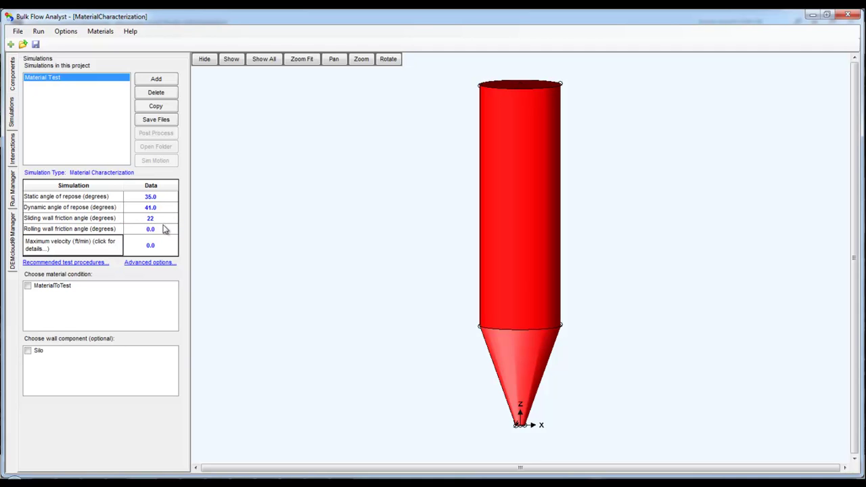
{"action": "left_click", "coordinate": [161, 230]}
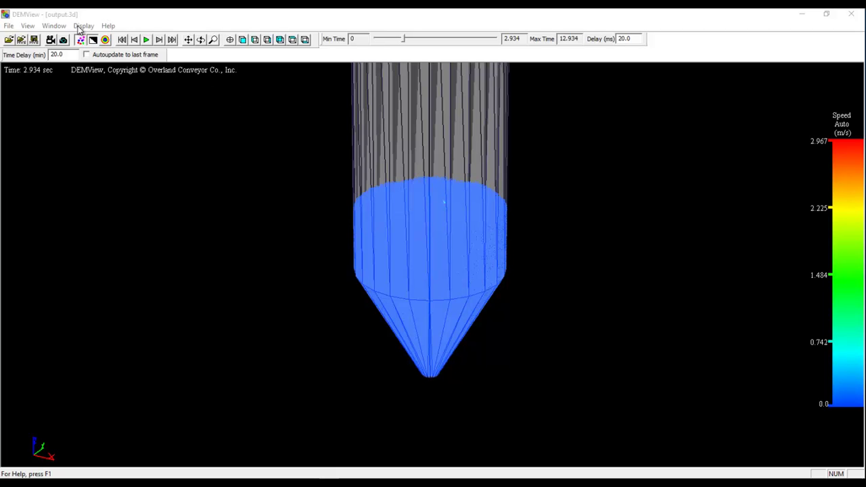
- Turn on cross-sectional plane 1 at position 0, perpendicular to the y-axis, and apply it
{"action": "left_click", "coordinate": [80, 27]}
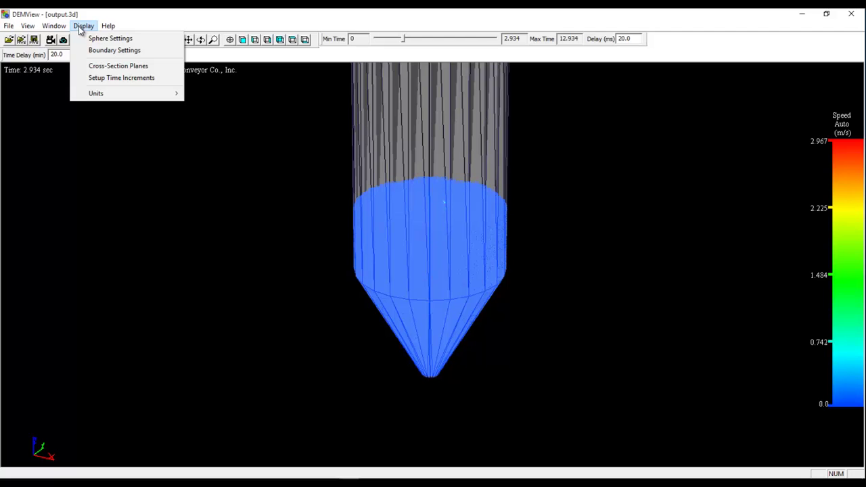
{"action": "left_click", "coordinate": [100, 68]}
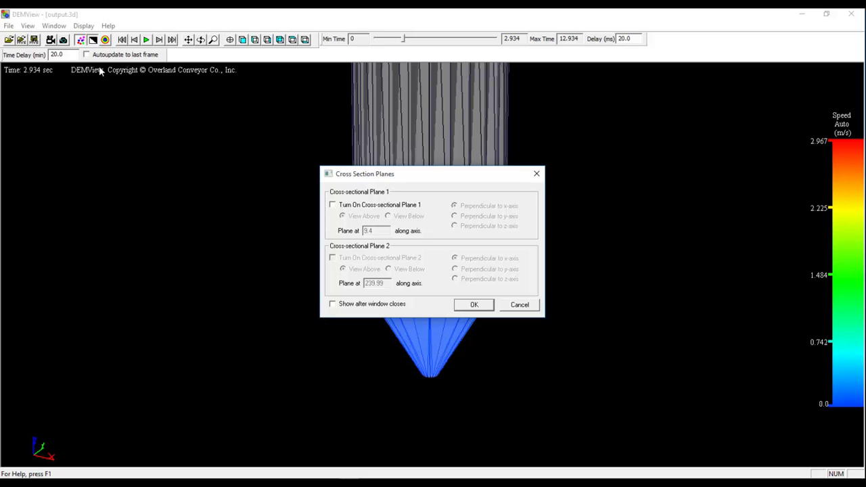
{"action": "left_click", "coordinate": [332, 206]}
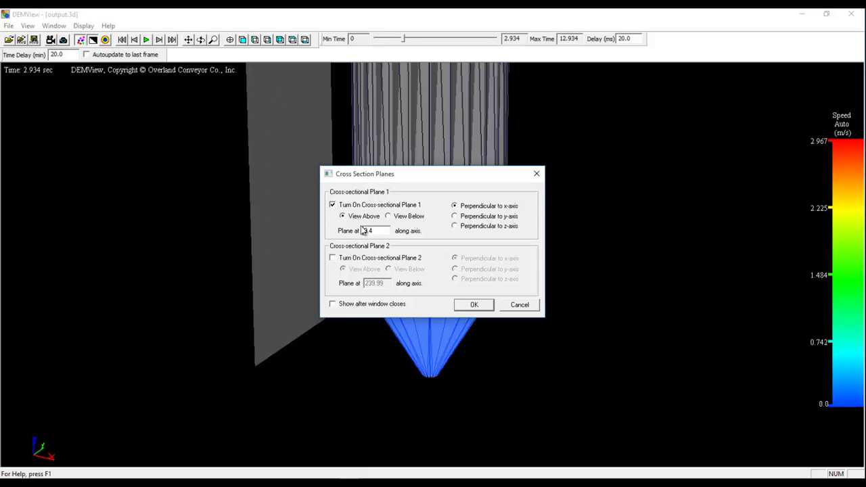
{"action": "left_click_drag", "start_coordinate": [376, 231], "coordinate": [352, 232]}
{"action": "type", "text": "0"}
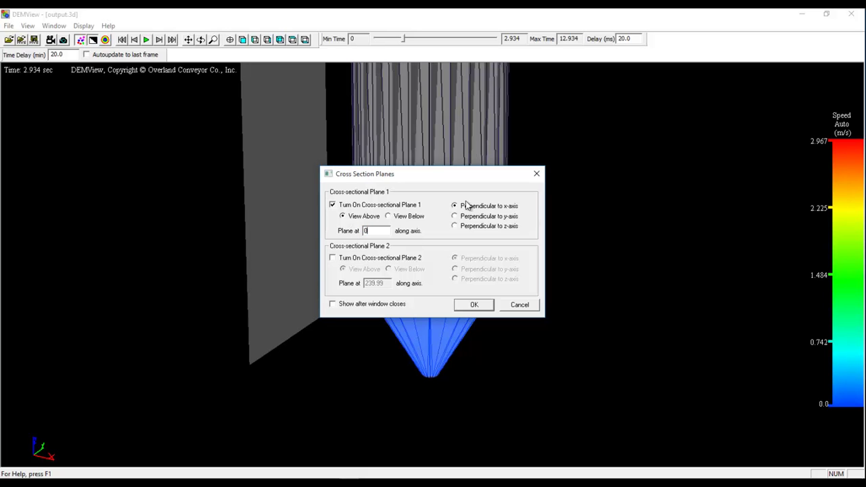
{"action": "left_click", "coordinate": [456, 217]}
{"action": "left_click_drag", "start_coordinate": [566, 174], "coordinate": [623, 150]}
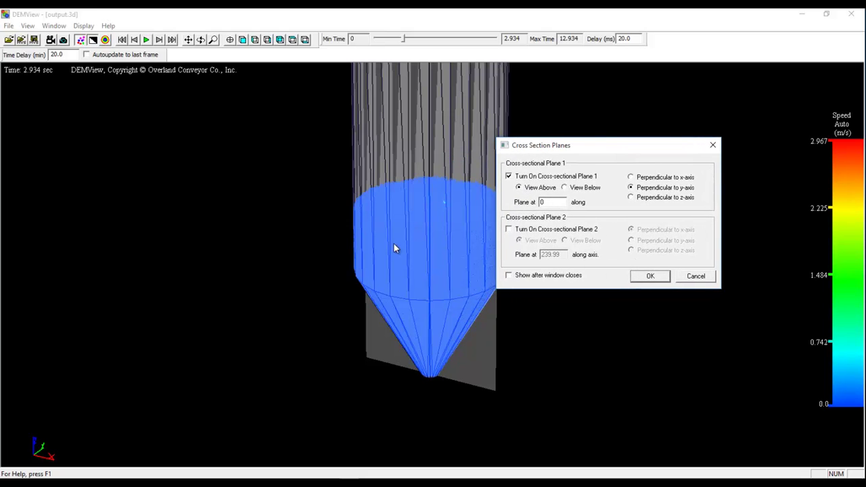
{"action": "left_click", "coordinate": [647, 277]}
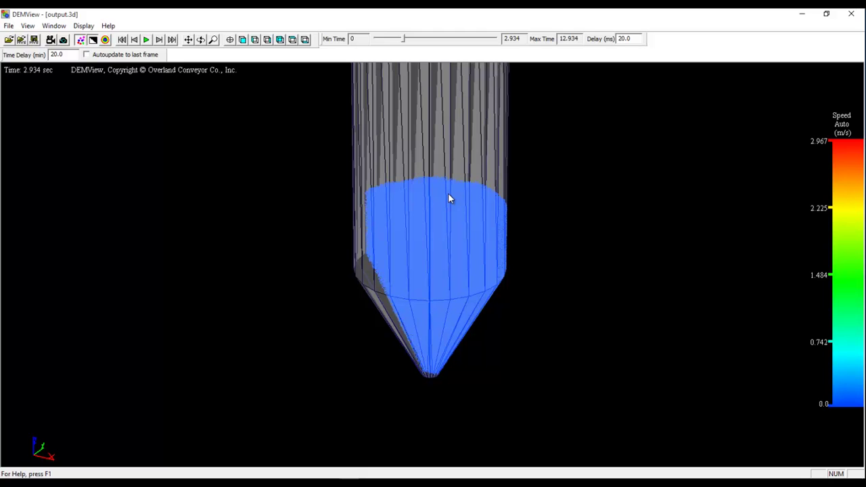
- Open the Particle Motion Analyst, load output.por, and show its Group ID Analysis
{"action": "left_click", "coordinate": [27, 26]}
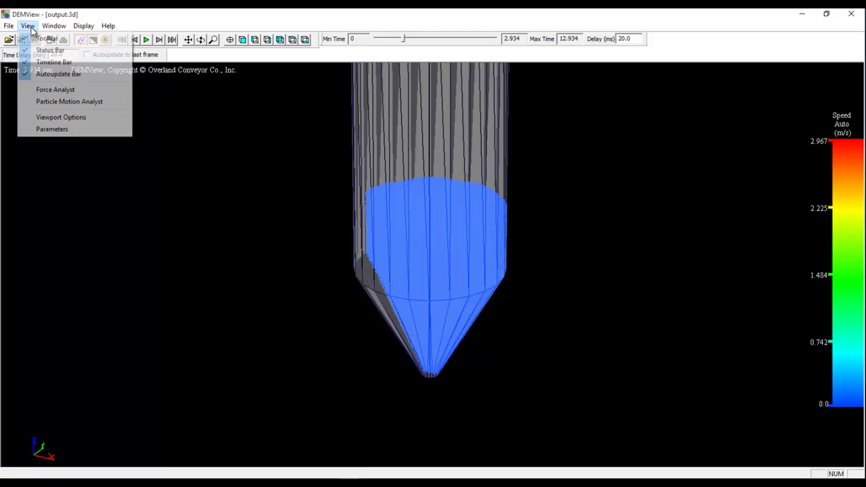
{"action": "left_click", "coordinate": [55, 103]}
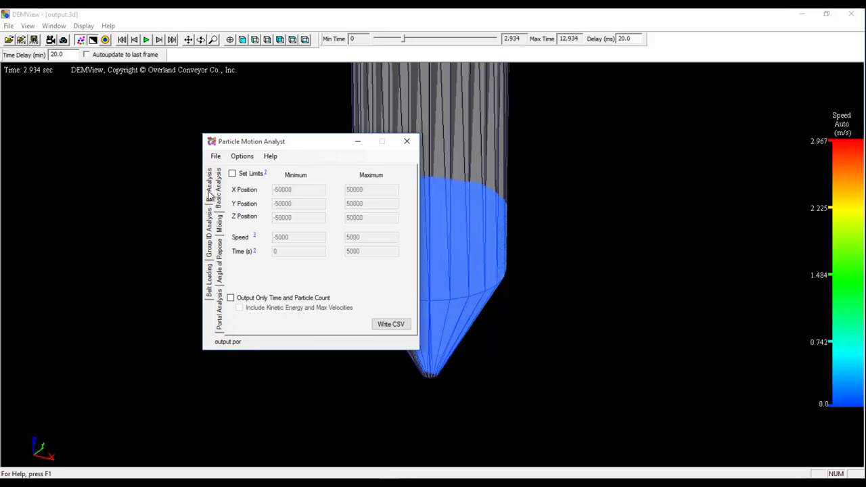
{"action": "left_click", "coordinate": [215, 156]}
{"action": "left_click", "coordinate": [230, 168]}
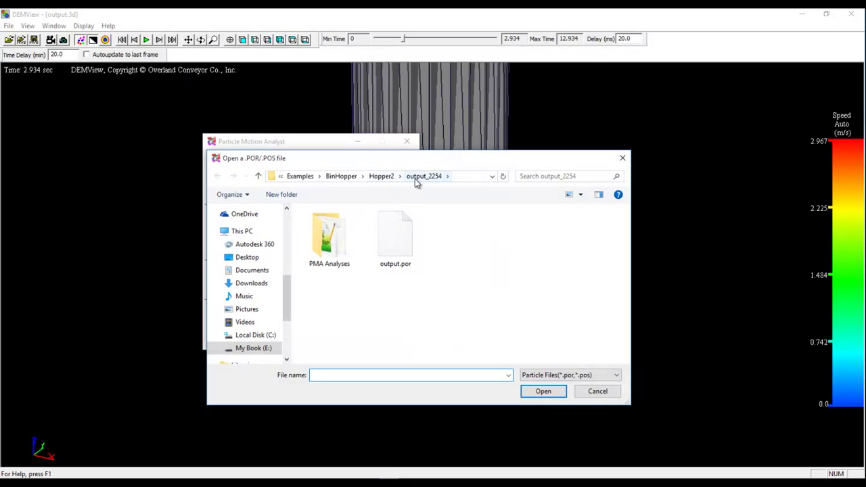
{"action": "left_click", "coordinate": [399, 244]}
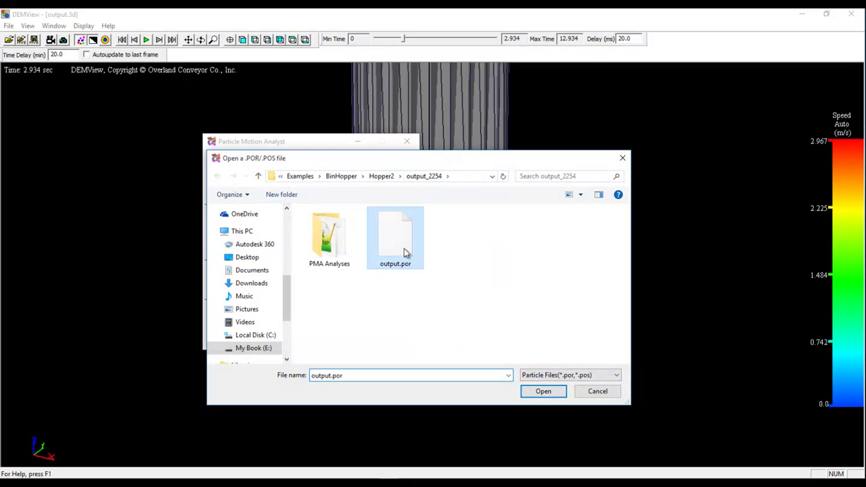
{"action": "left_click", "coordinate": [542, 392]}
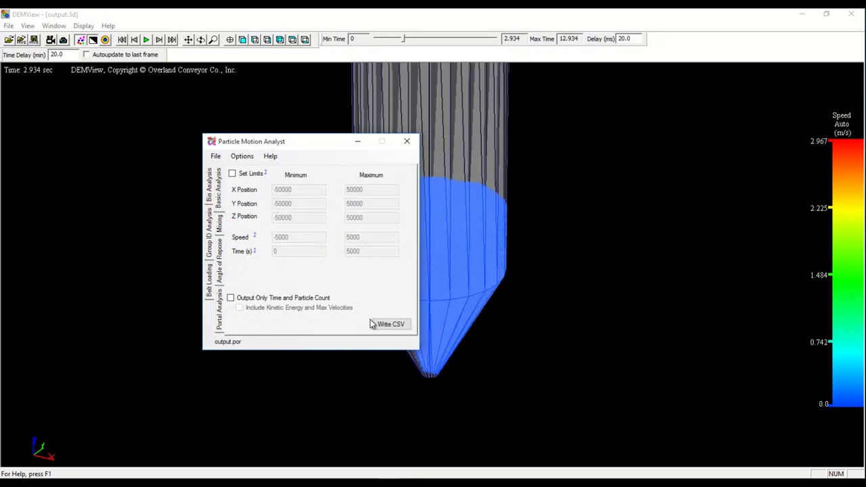
{"action": "left_click", "coordinate": [211, 247]}
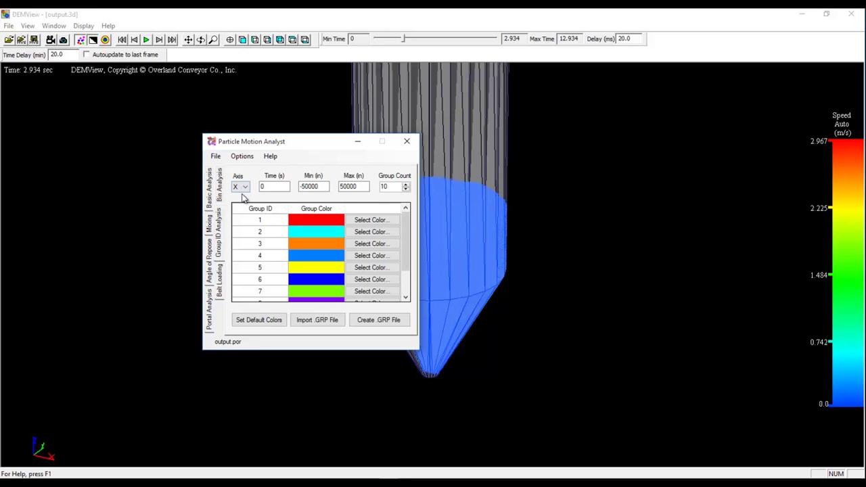
- Layer the groups along the Z axis at analysis time 2.934 s
{"action": "left_click", "coordinate": [270, 186]}
{"action": "left_click_drag", "start_coordinate": [292, 142], "coordinate": [643, 158]}
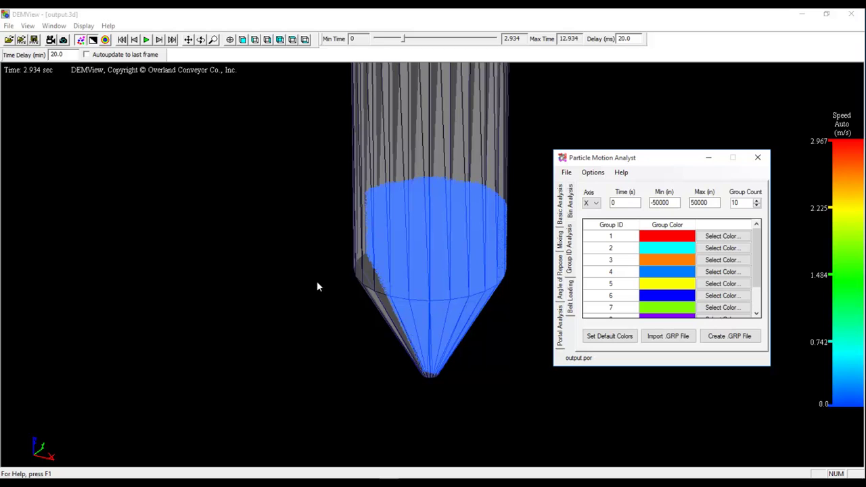
{"action": "left_click", "coordinate": [592, 202]}
{"action": "left_click", "coordinate": [594, 228]}
{"action": "double_click", "coordinate": [625, 203]}
{"action": "type", "text": "2.934"}
- Set the group range Min 0 to Max 300, keeping Group Count 10
{"action": "double_click", "coordinate": [676, 202]}
{"action": "left_click", "coordinate": [676, 202]}
{"action": "left_click_drag", "start_coordinate": [676, 202], "coordinate": [642, 203]}
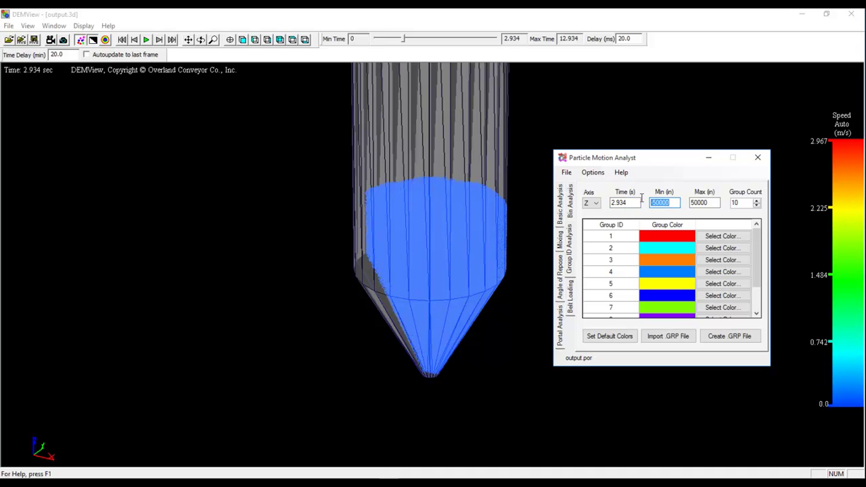
{"action": "type", "text": "0"}
{"action": "left_click_drag", "start_coordinate": [710, 202], "coordinate": [675, 203]}
{"action": "type", "text": "300"}
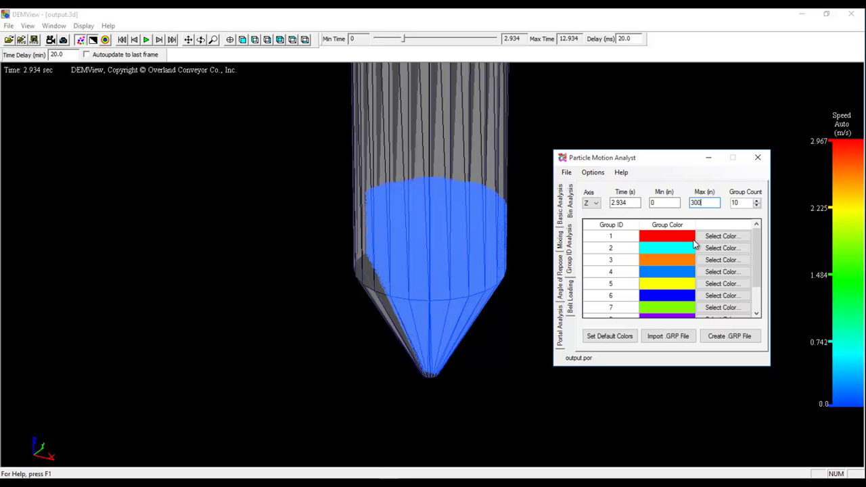
{"action": "double_click", "coordinate": [737, 203]}
{"action": "mouse_move", "coordinate": [756, 257]}
{"action": "left_mouse_down"}
{"action": "mouse_move", "coordinate": [756, 284]}
{"action": "mouse_move", "coordinate": [753, 261]}
{"action": "left_mouse_up"}
- Create the group file named Demo.grp inside the PMA Analyses folder
{"action": "left_click", "coordinate": [729, 336]}
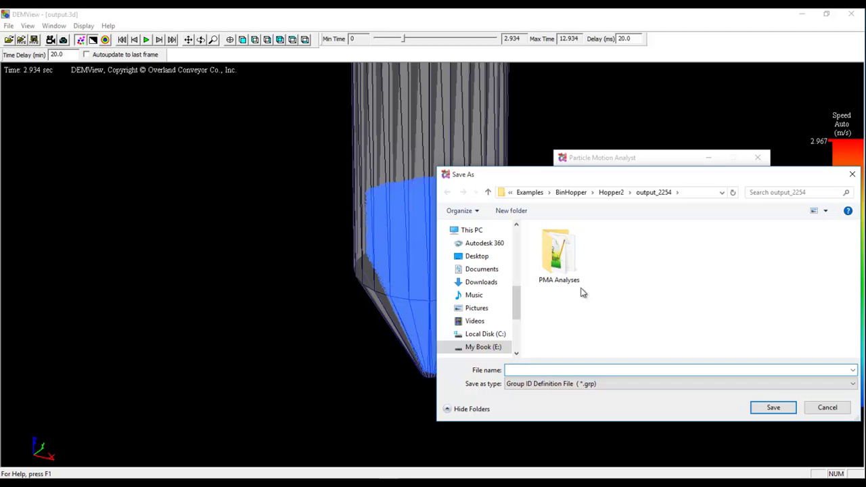
{"action": "double_click", "coordinate": [568, 269]}
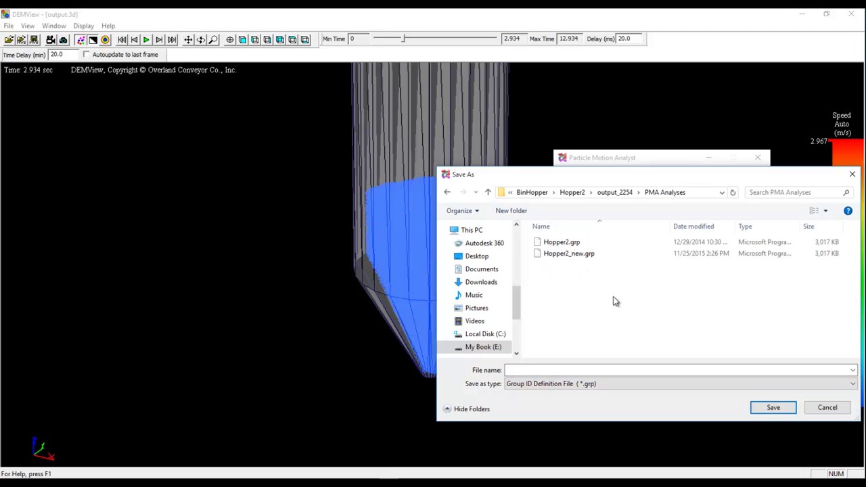
{"action": "left_click", "coordinate": [511, 371]}
{"action": "type", "text": "Demo"}
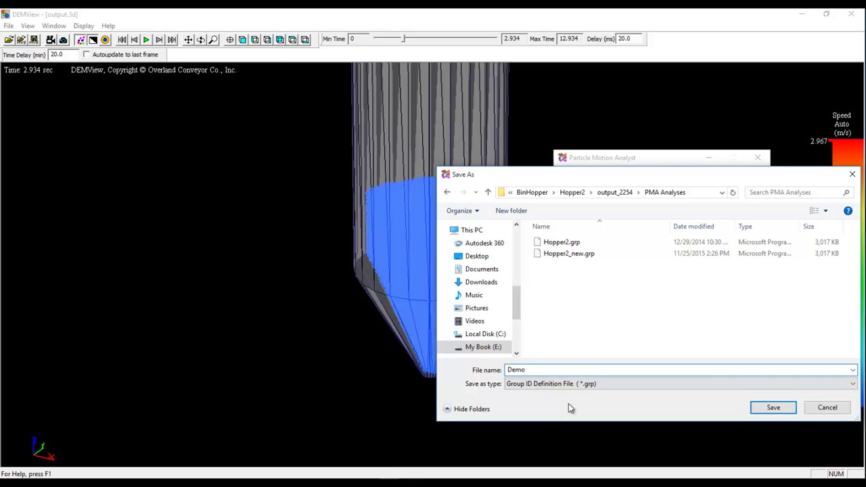
{"action": "left_click", "coordinate": [772, 407]}
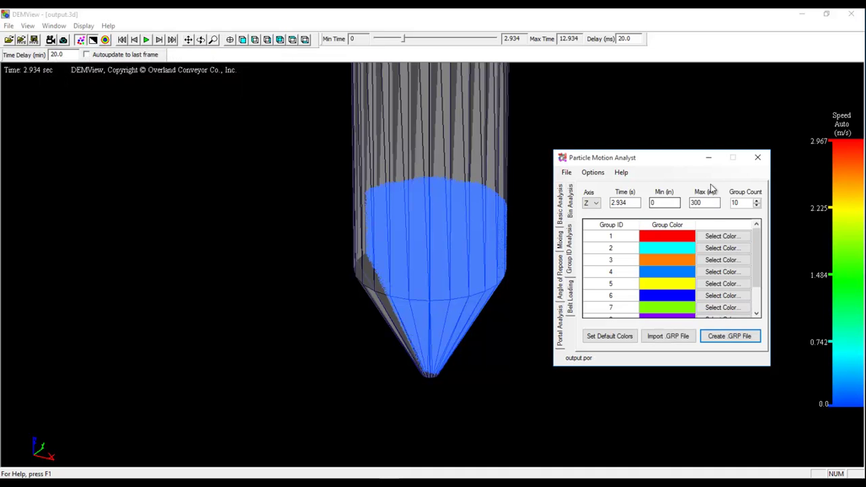
- Close the analyst and set sphere colouring to Group ID Custom
{"action": "left_click", "coordinate": [757, 158]}
{"action": "left_click", "coordinate": [84, 27]}
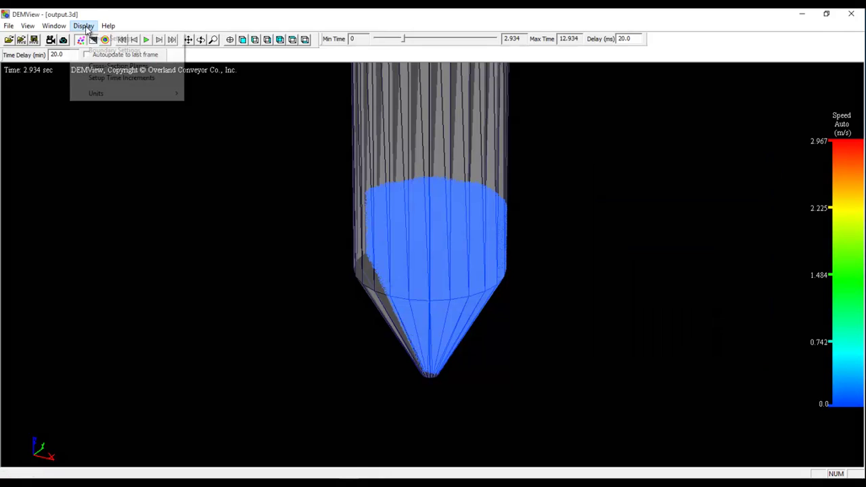
{"action": "left_click", "coordinate": [98, 39]}
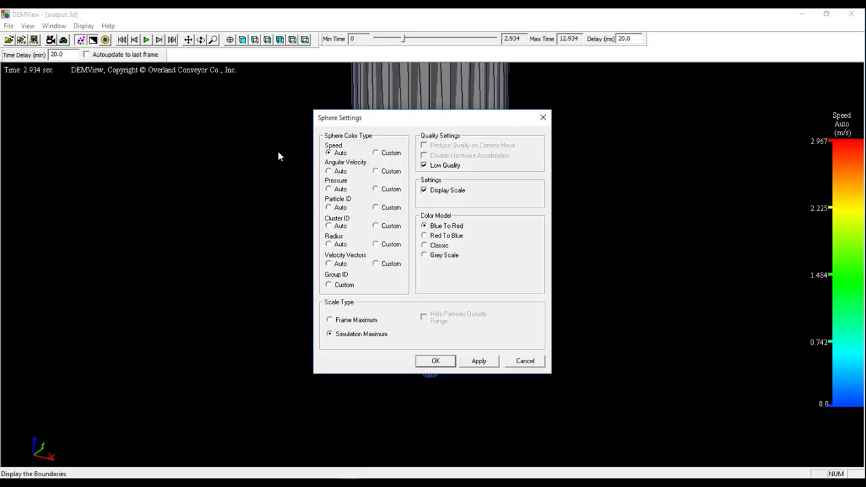
{"action": "left_click", "coordinate": [329, 284]}
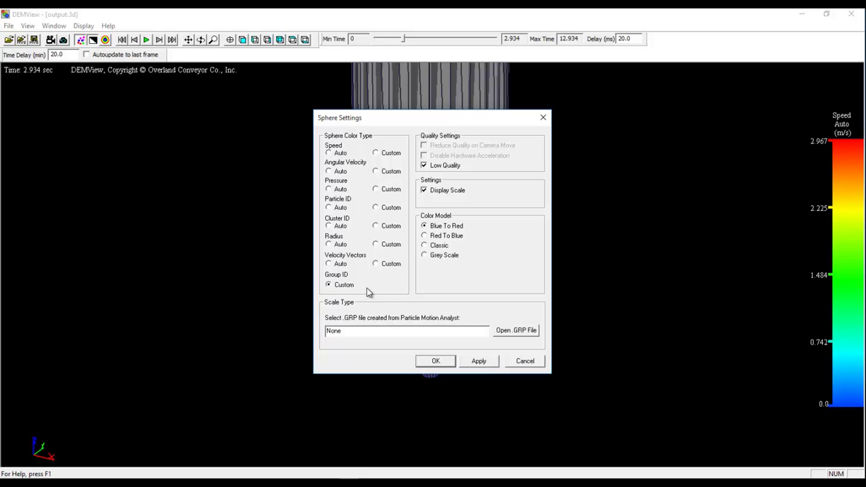
- Load Demo.grp from PMA Analyses as the group file and apply the colouring
{"action": "left_click", "coordinate": [512, 331]}
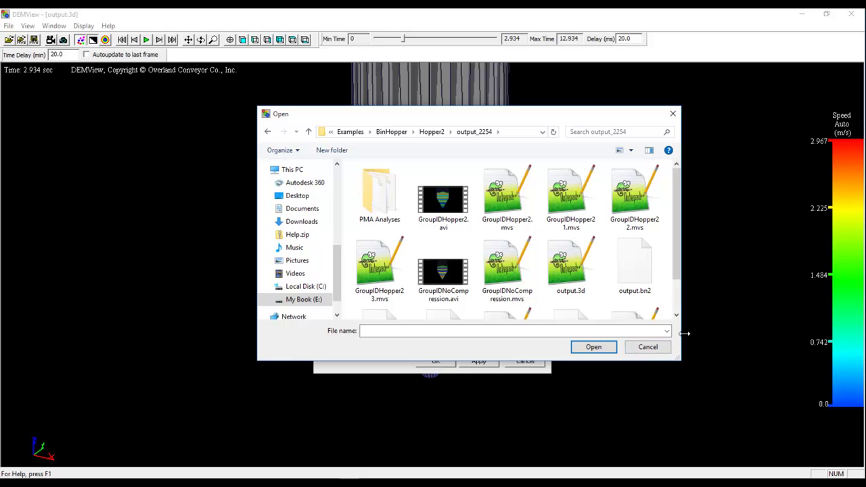
{"action": "left_click_drag", "start_coordinate": [679, 248], "coordinate": [670, 218]}
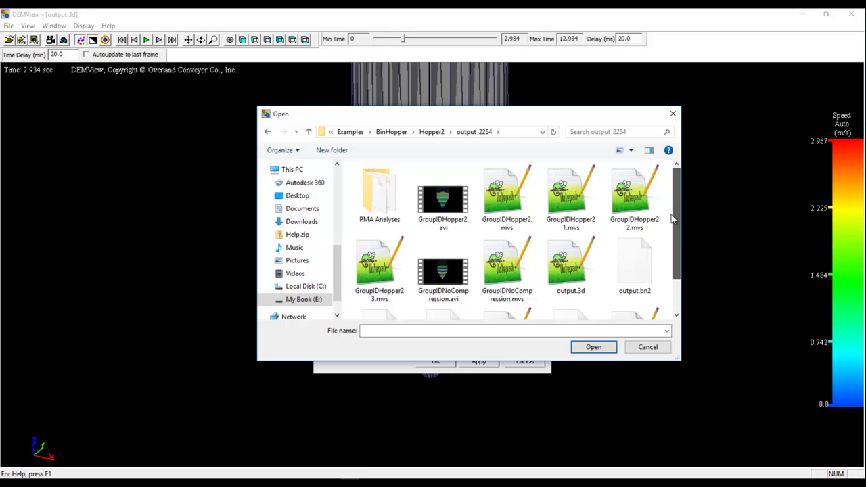
{"action": "double_click", "coordinate": [398, 208]}
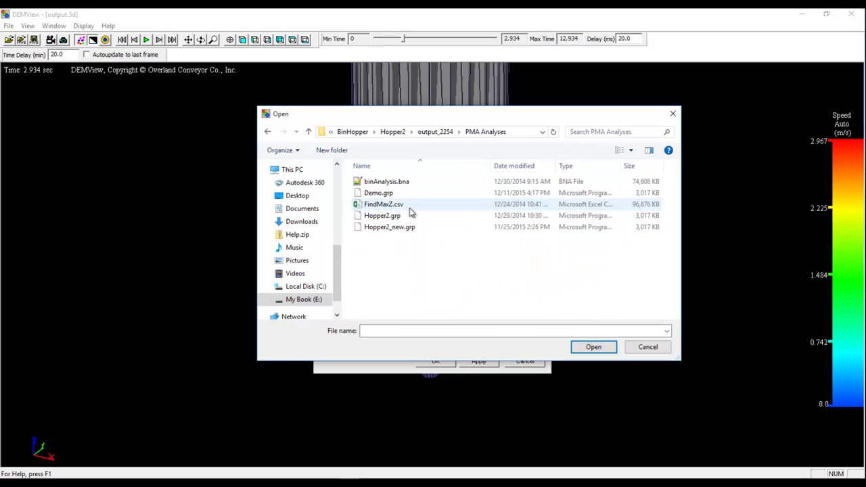
{"action": "left_click", "coordinate": [391, 195]}
{"action": "left_click", "coordinate": [601, 348]}
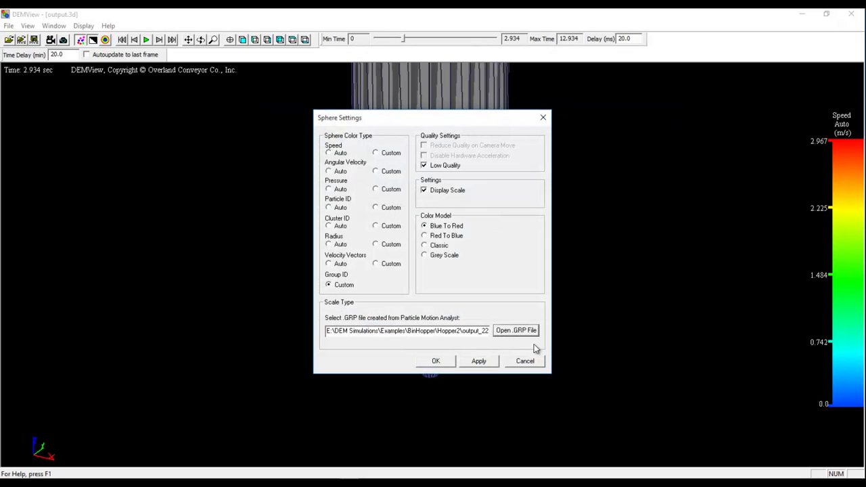
{"action": "left_click", "coordinate": [436, 361]}
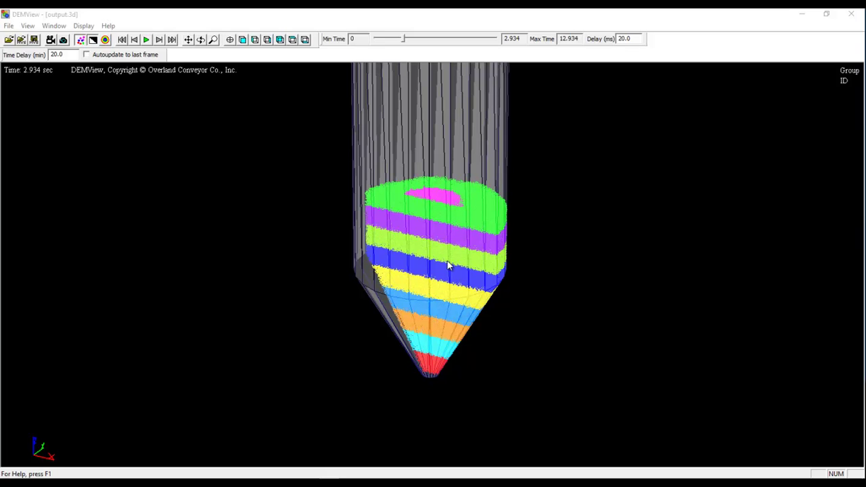
- View the silo from the back plane to show the coloured layers
{"action": "left_click", "coordinate": [280, 39]}
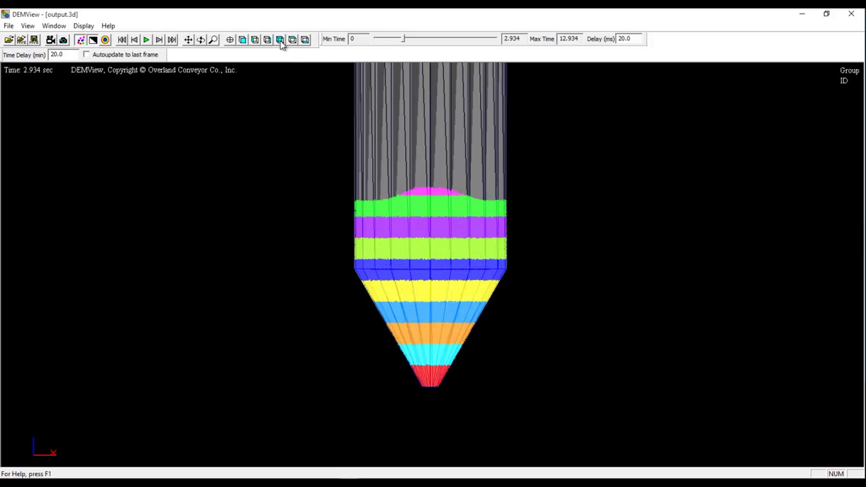